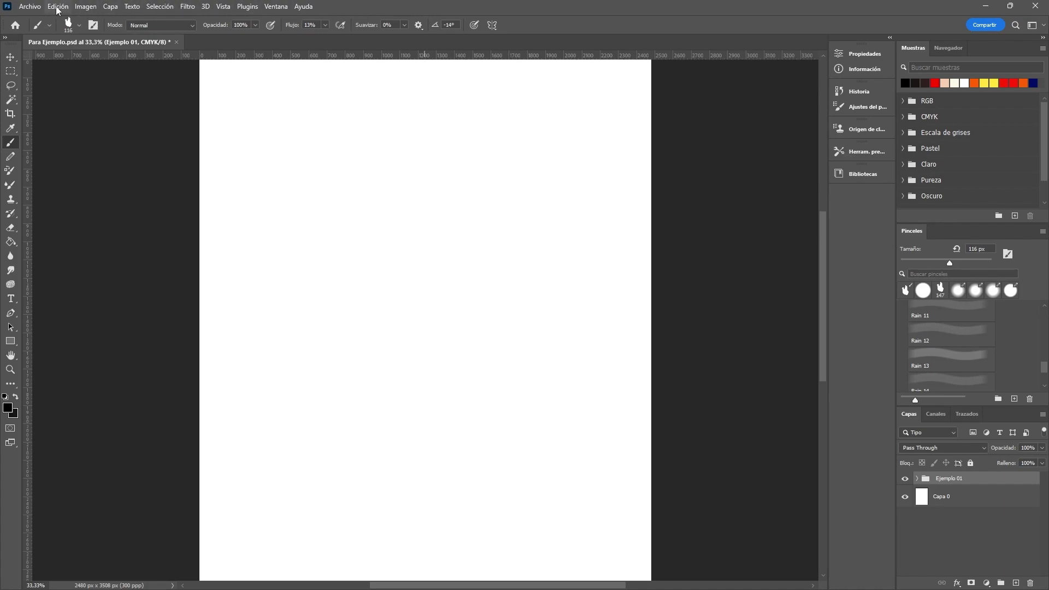
# Open the .heic photo of the chibi Goku pencil sketch from the MEGA folder, zoomed in slightly
pyautogui.click(30, 6)
pyautogui.click(39, 30)
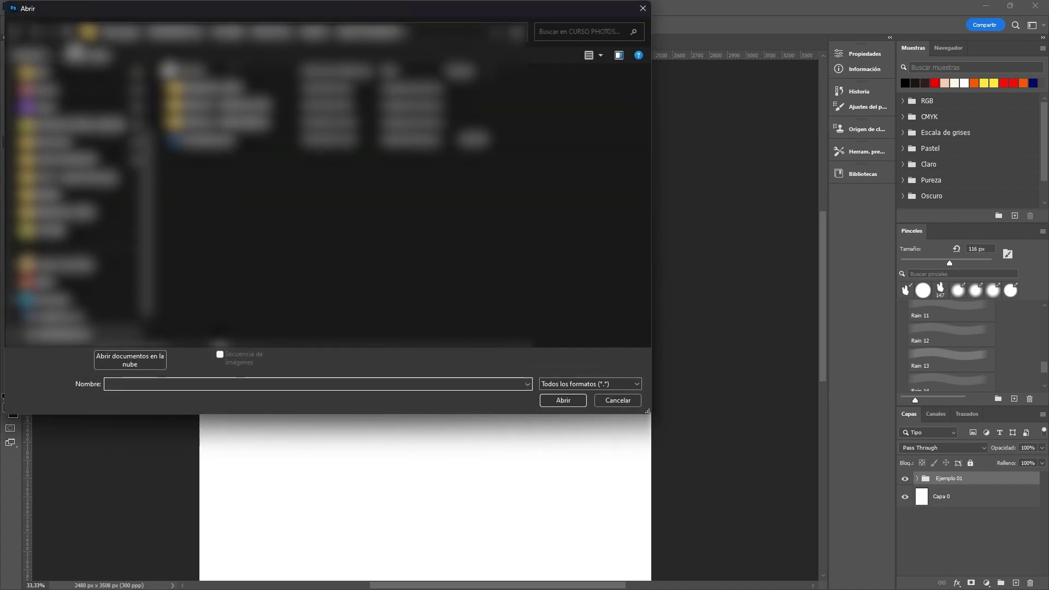
pyautogui.click(55, 282)
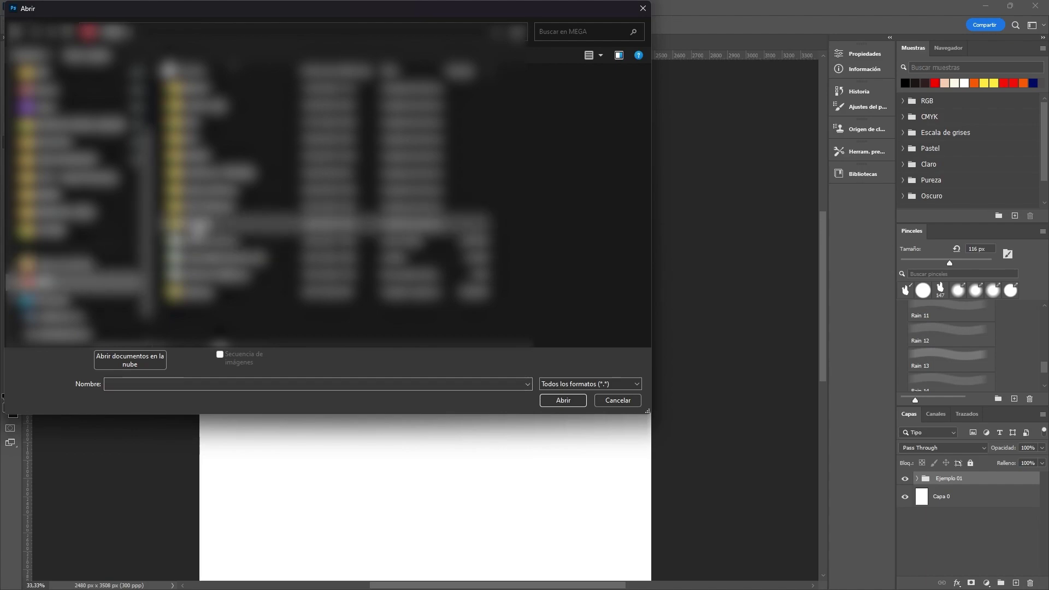
pyautogui.doubleClick(236, 174)
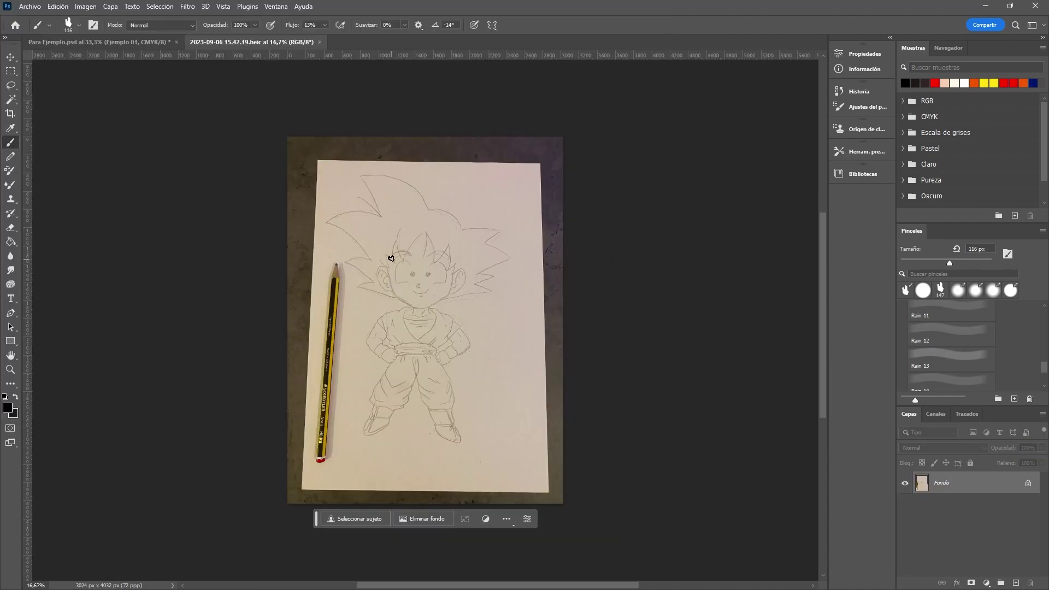
pyautogui.moveTo(356, 263); pyautogui.dragTo(373, 261)
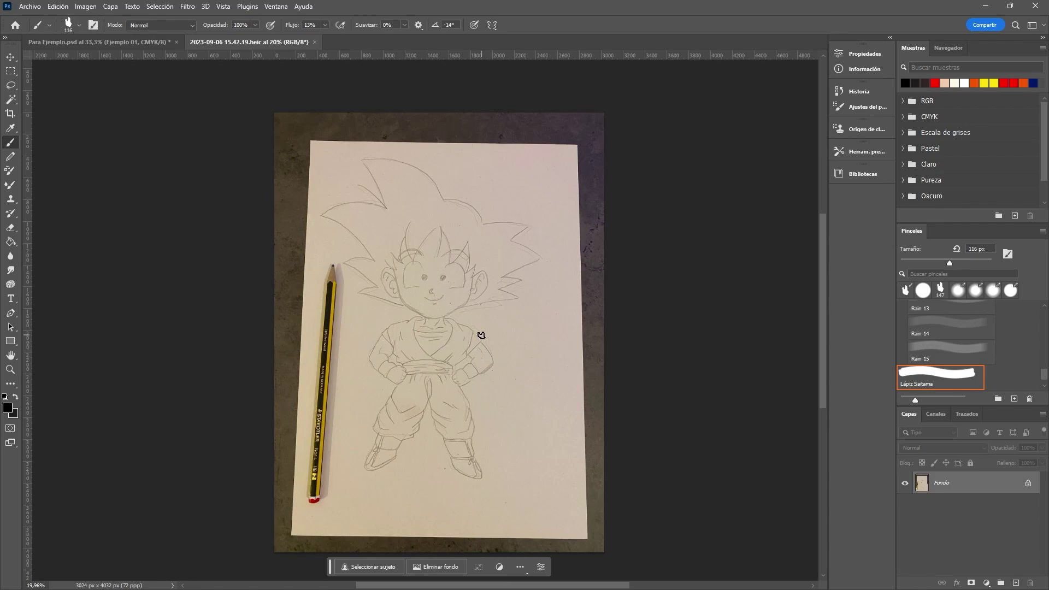
# Enclose the Goku drawing in a loose Polygonal Lasso selection
pyautogui.click(11, 89)
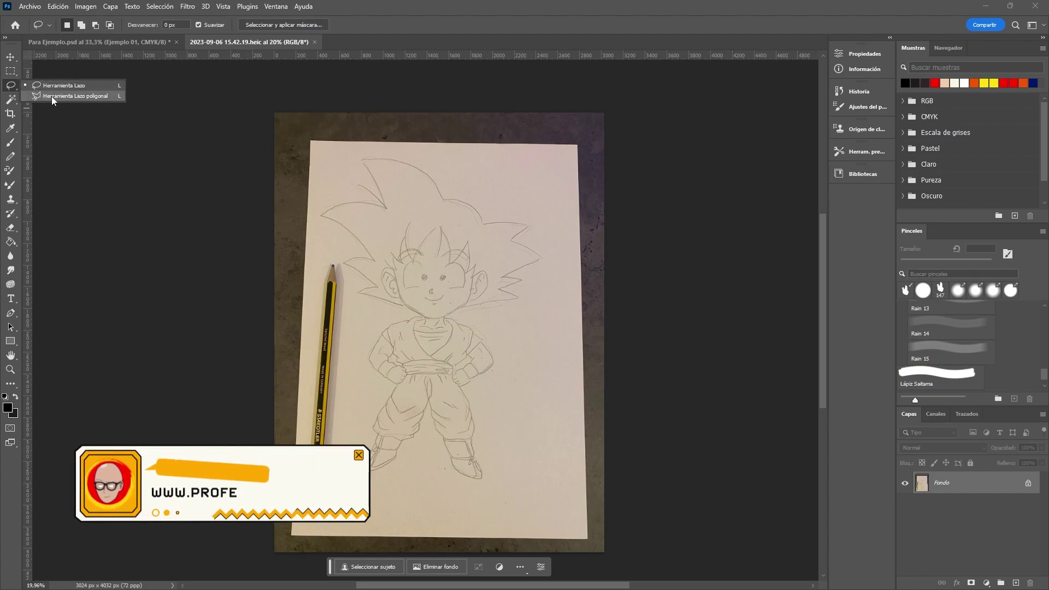
pyautogui.click(52, 96)
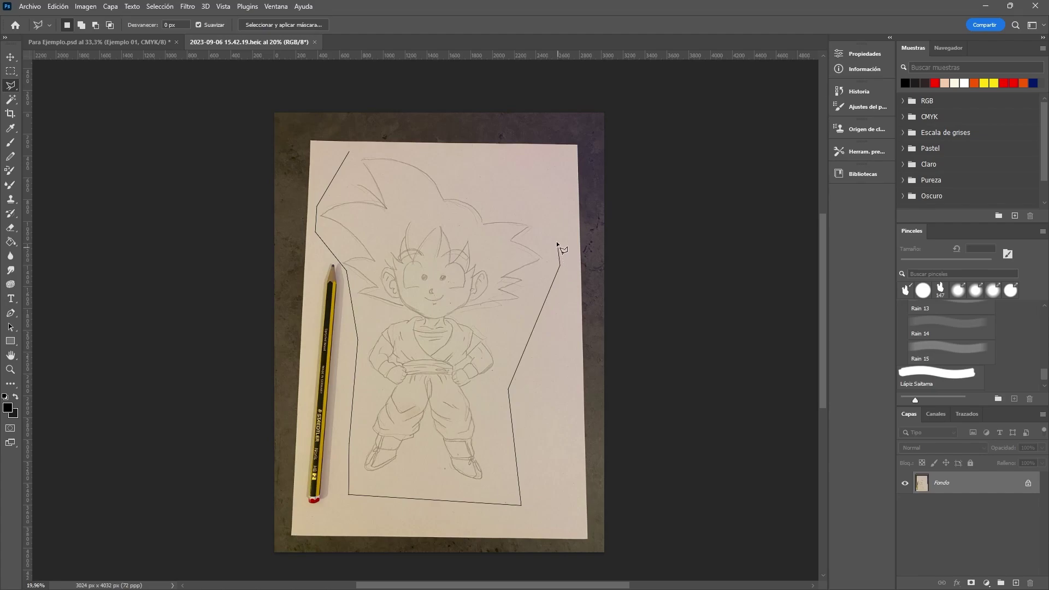
pyautogui.doubleClick(429, 151)
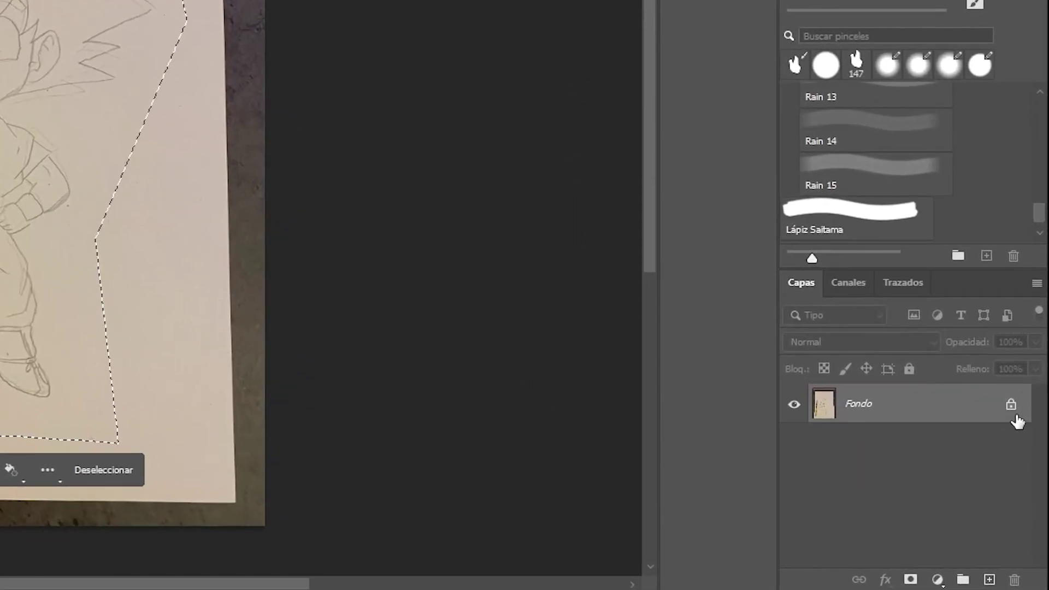
# Unlock the Fondo background layer as Capa 0, undoing an accidental delete
pyautogui.click(1012, 406)
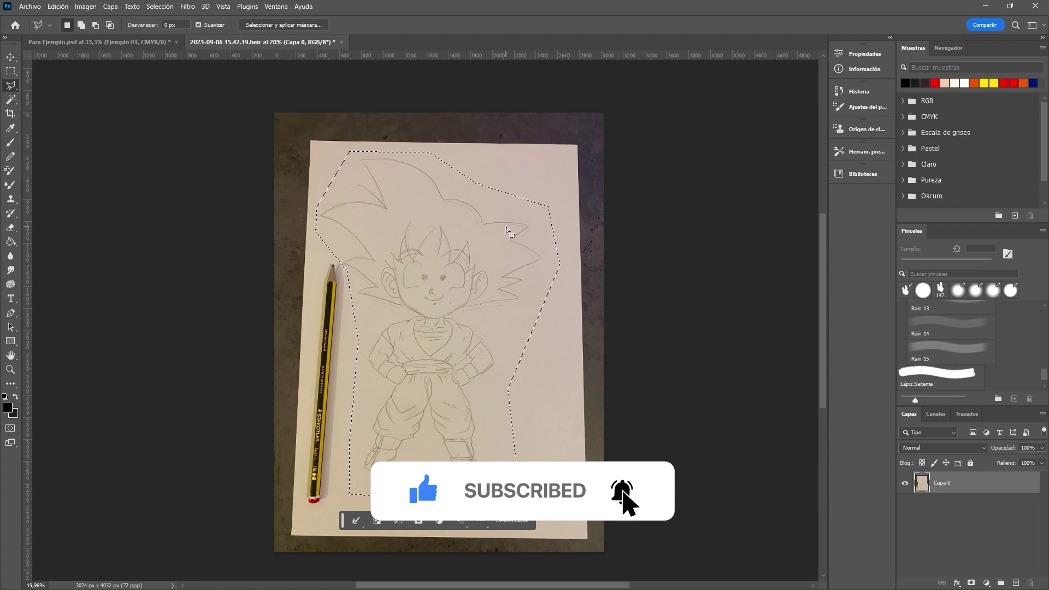
pyautogui.press('Delete')
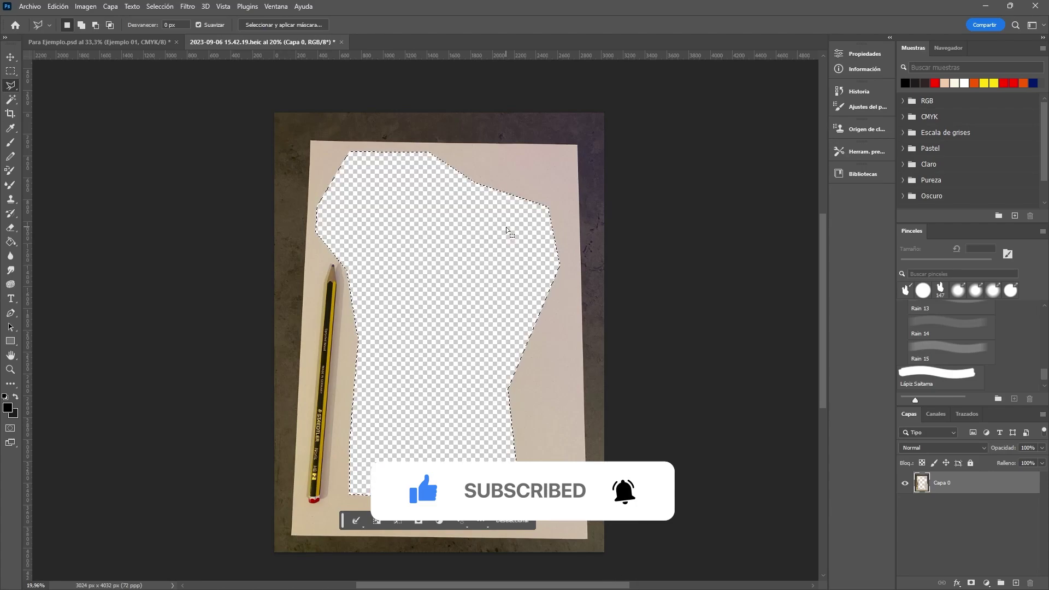
pyautogui.hotkey('ctrl', 'z')
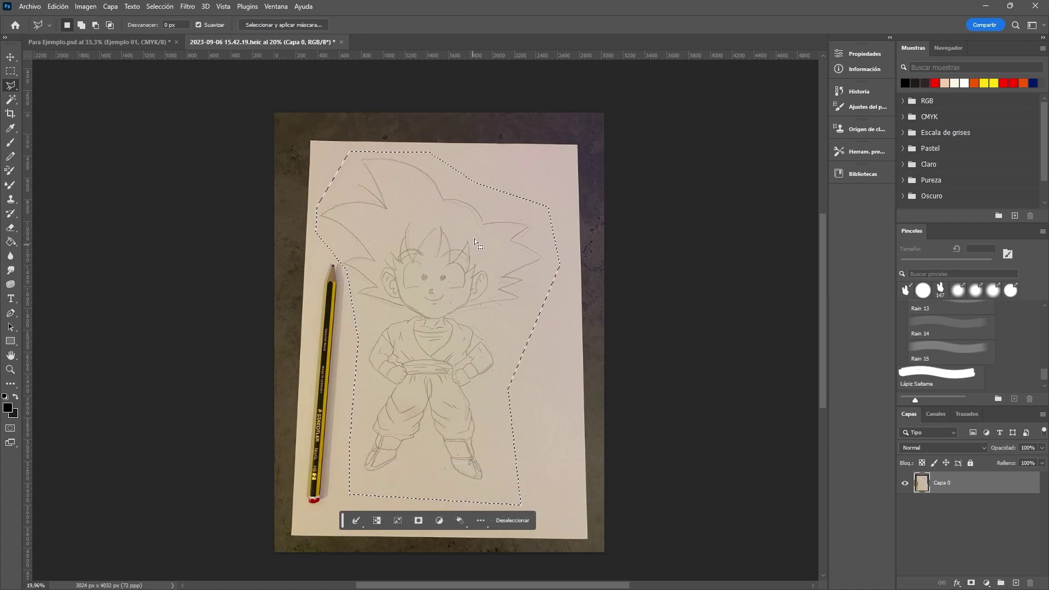
# Invert the selection and delete everything outside the Goku outline
pyautogui.rightClick(429, 254)
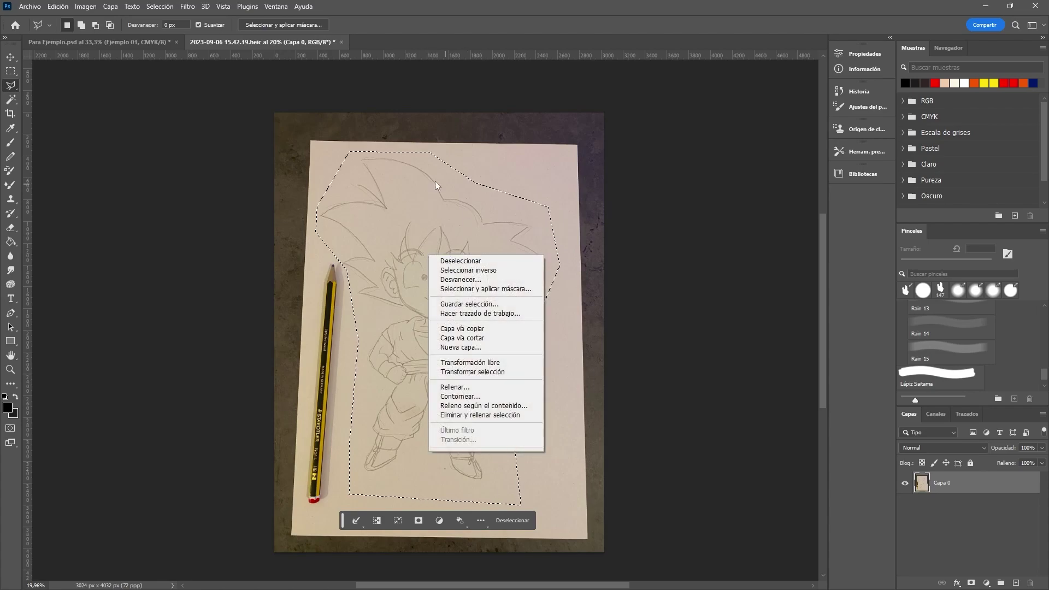
pyautogui.click(436, 271)
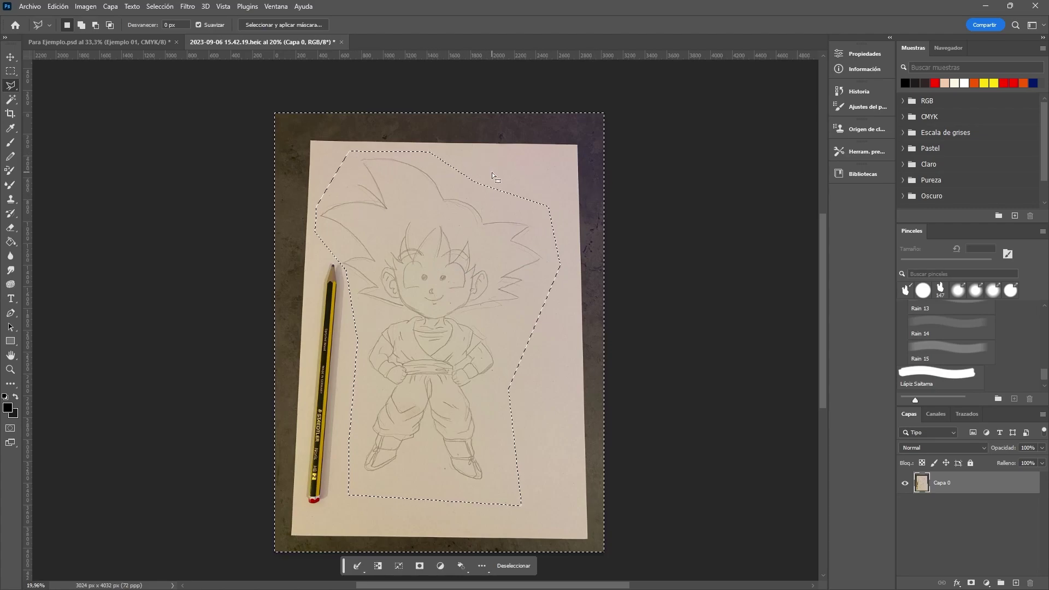
pyautogui.press('Delete')
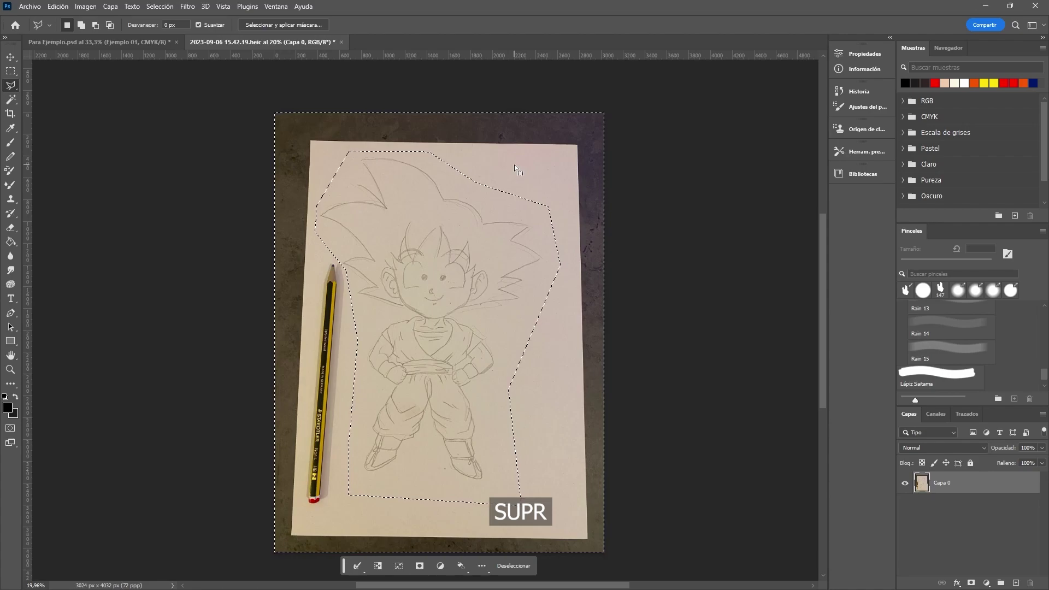
# Deselect and sample the paper's beige as the foreground colour with the Eyedropper
pyautogui.click(10, 71)
pyautogui.hotkey('ctrl', 'd')
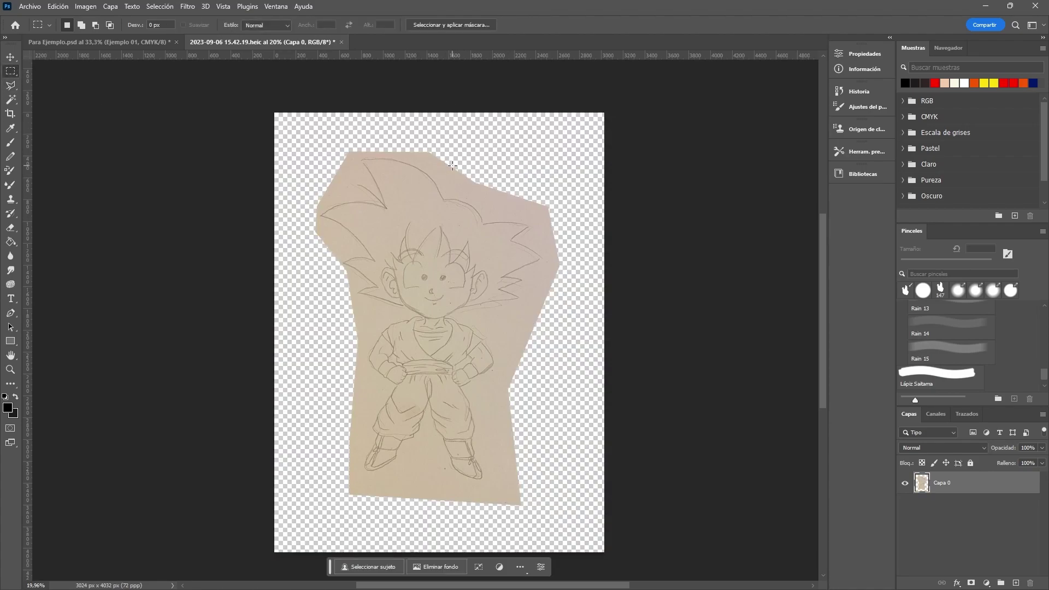
pyautogui.press('i')
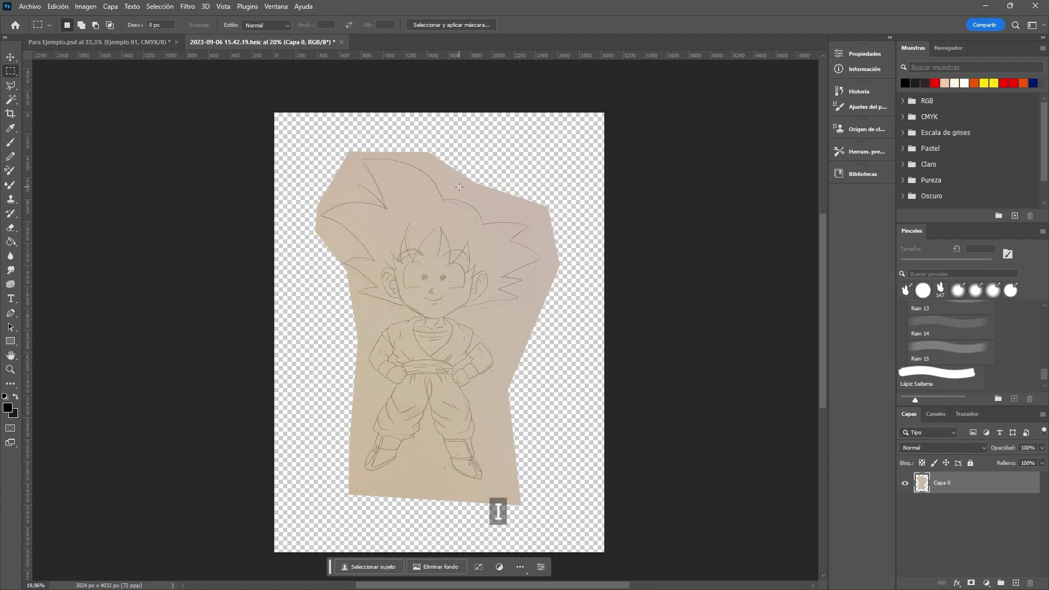
pyautogui.click(459, 187)
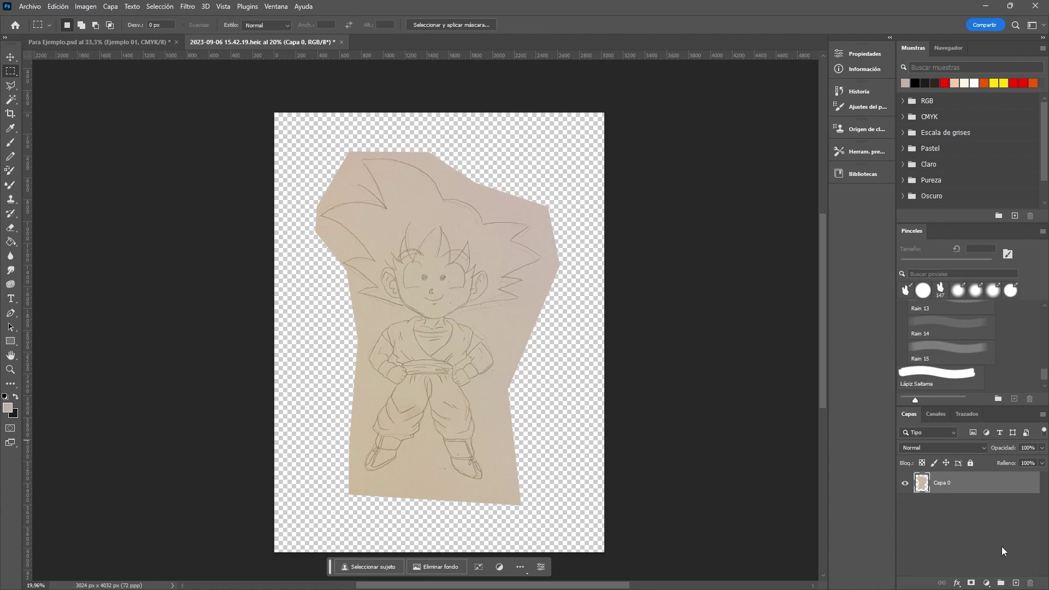
# Add a new layer beneath the drawing and fill it with the beige paper colour
pyautogui.click(1016, 583)
pyautogui.moveTo(978, 483); pyautogui.dragTo(978, 511)
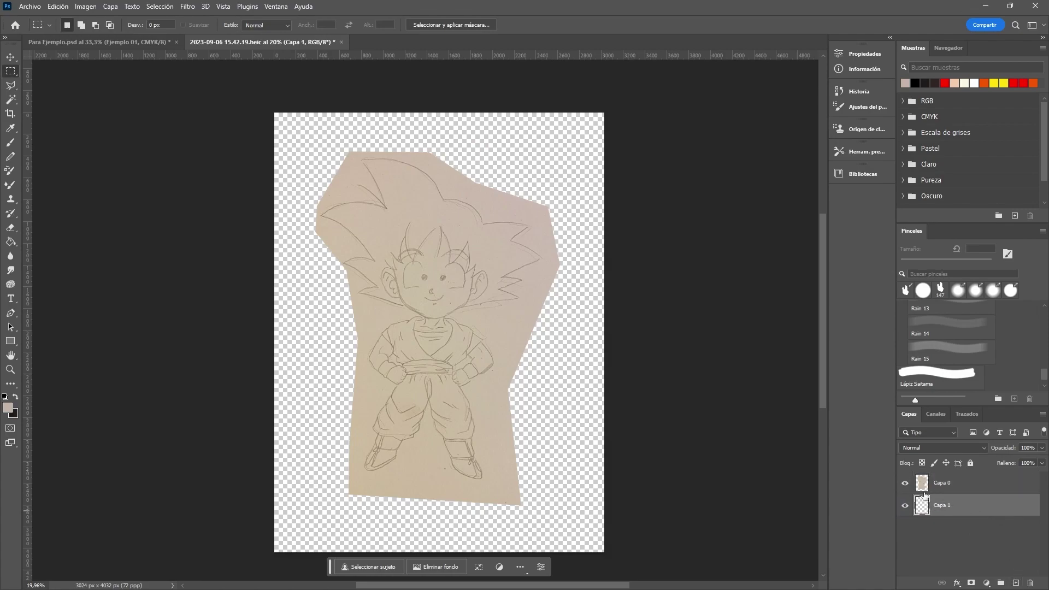
pyautogui.click(9, 242)
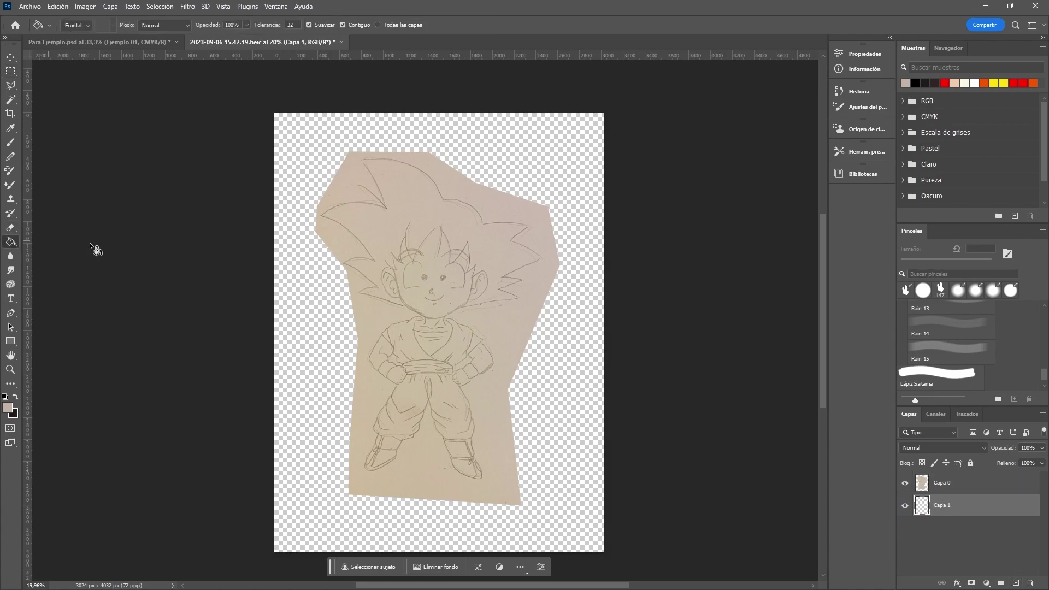
pyautogui.click(307, 143)
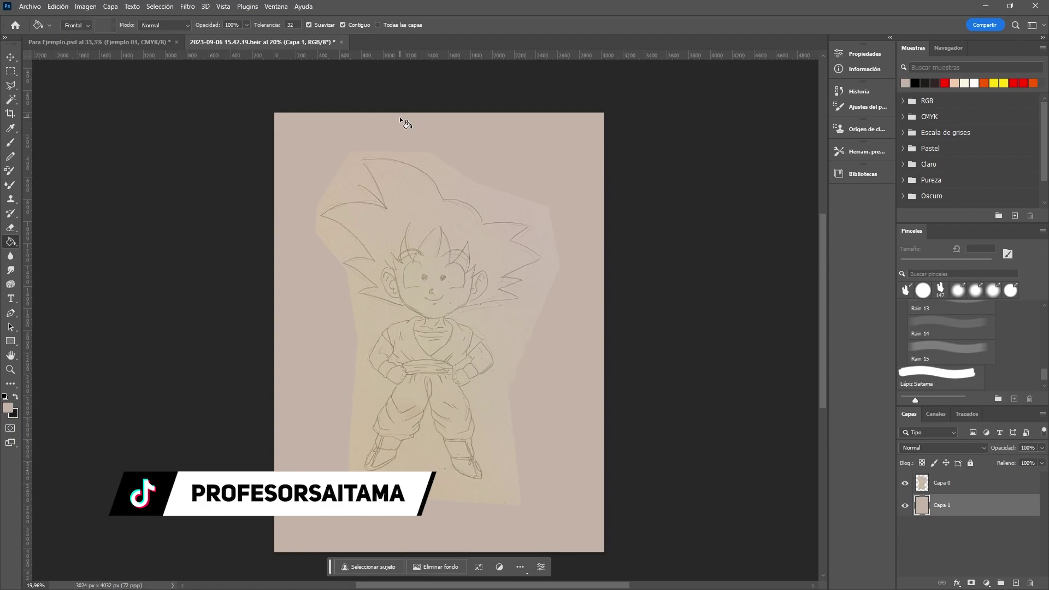
# Select Capa 0 and Capa 1 together and merge them into one layer
pyautogui.press('m')
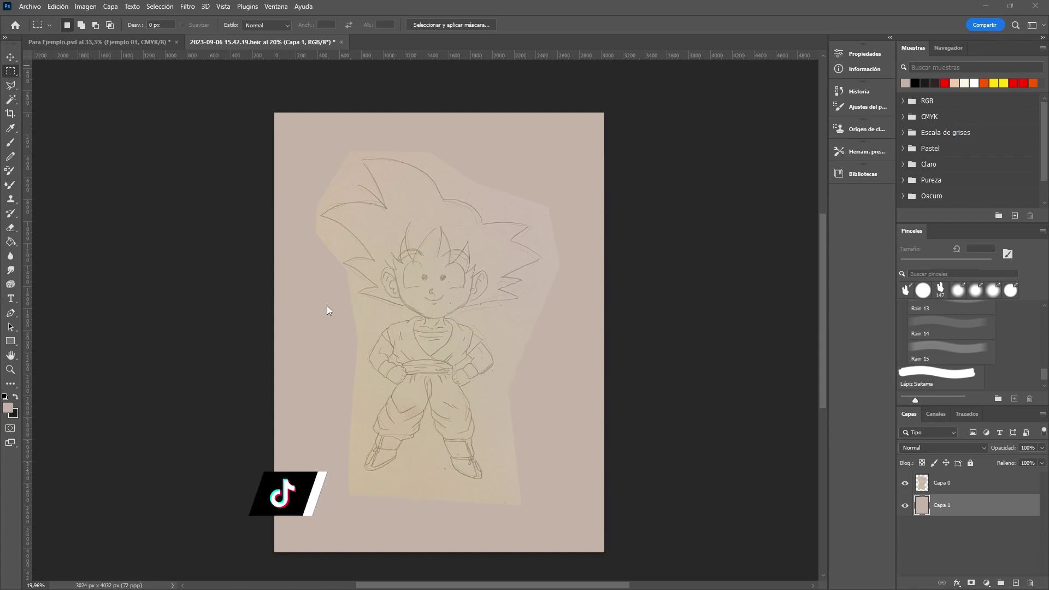
pyautogui.keyDown('ctrl'); pyautogui.click(963, 504); pyautogui.keyUp('ctrl')
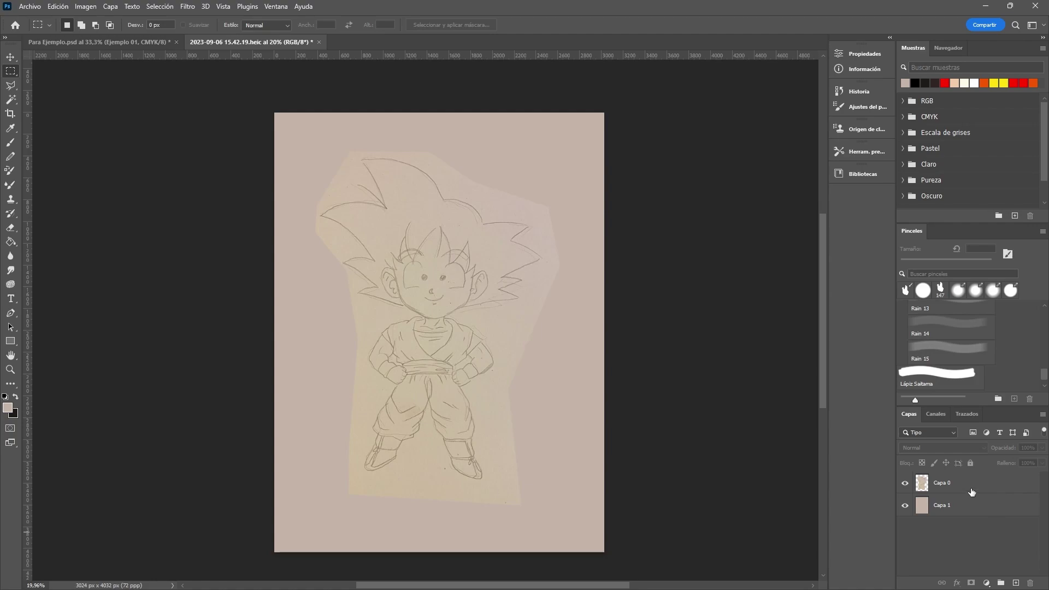
pyautogui.click(971, 489)
pyautogui.keyDown('shift'); pyautogui.click(976, 514); pyautogui.keyUp('shift')
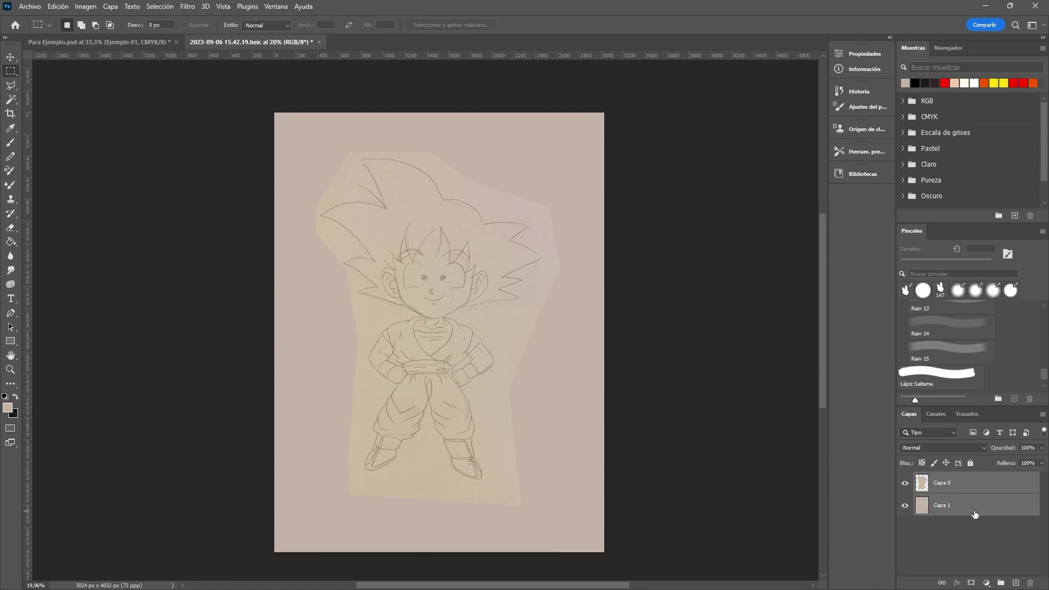
pyautogui.hotkey('ctrl', 'e')
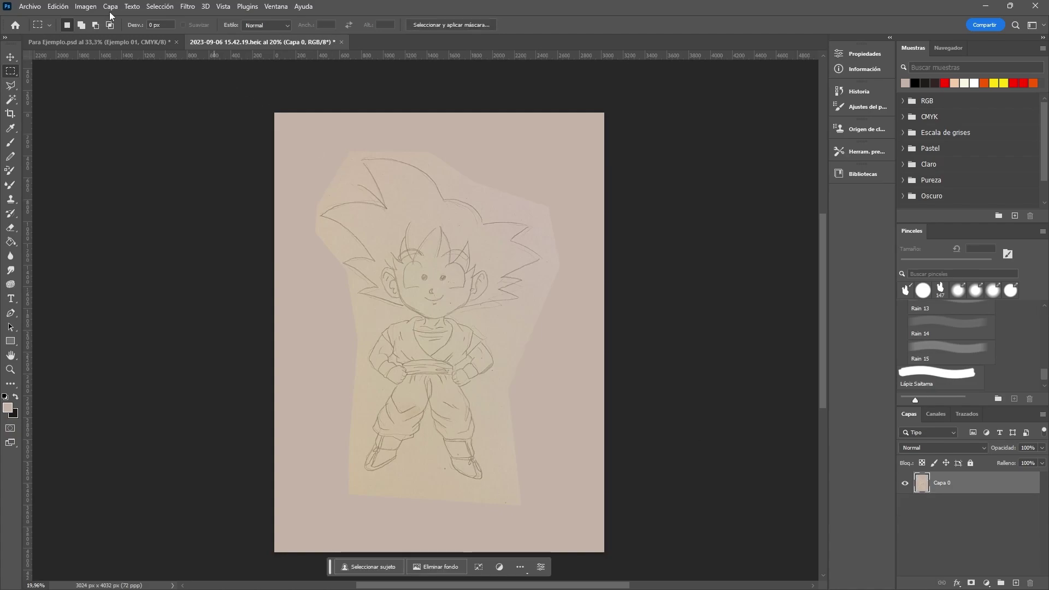
# Apply Hue/Saturation with Saturation -100 to turn the sketch grey
pyautogui.click(82, 7)
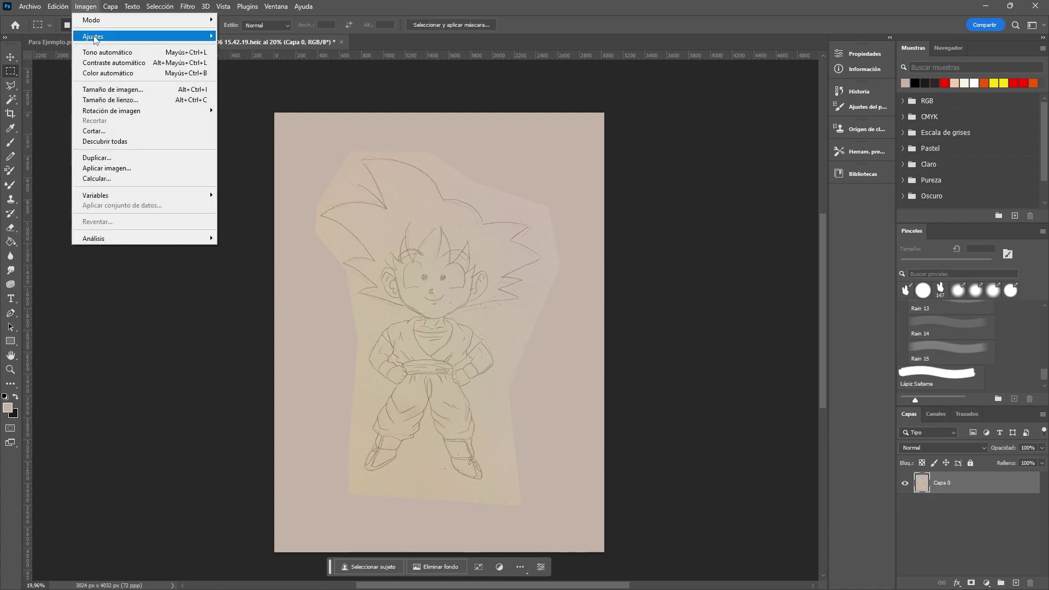
pyautogui.moveTo(144, 36)
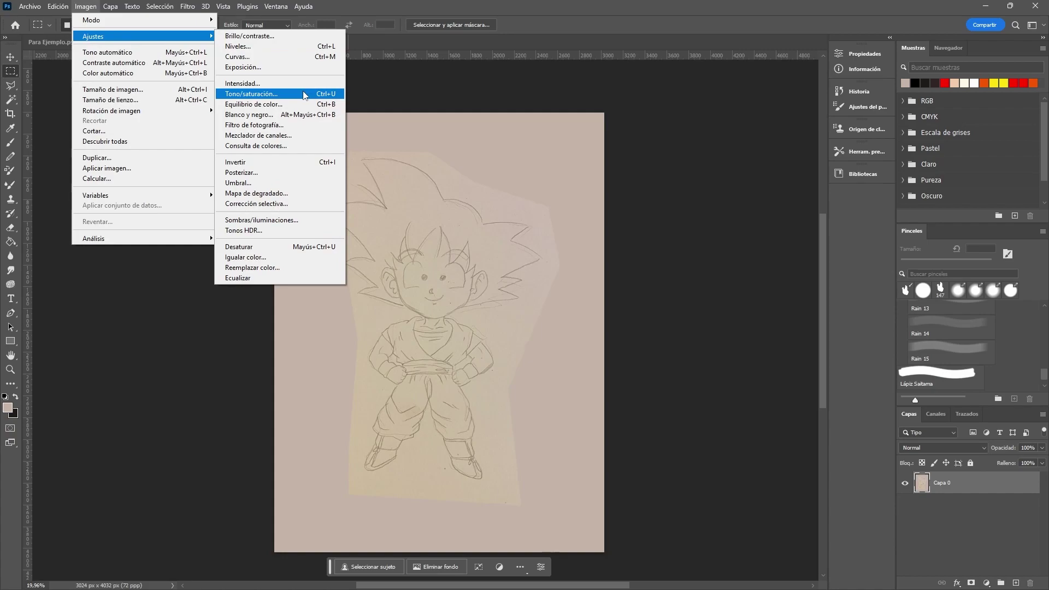
pyautogui.click(305, 95)
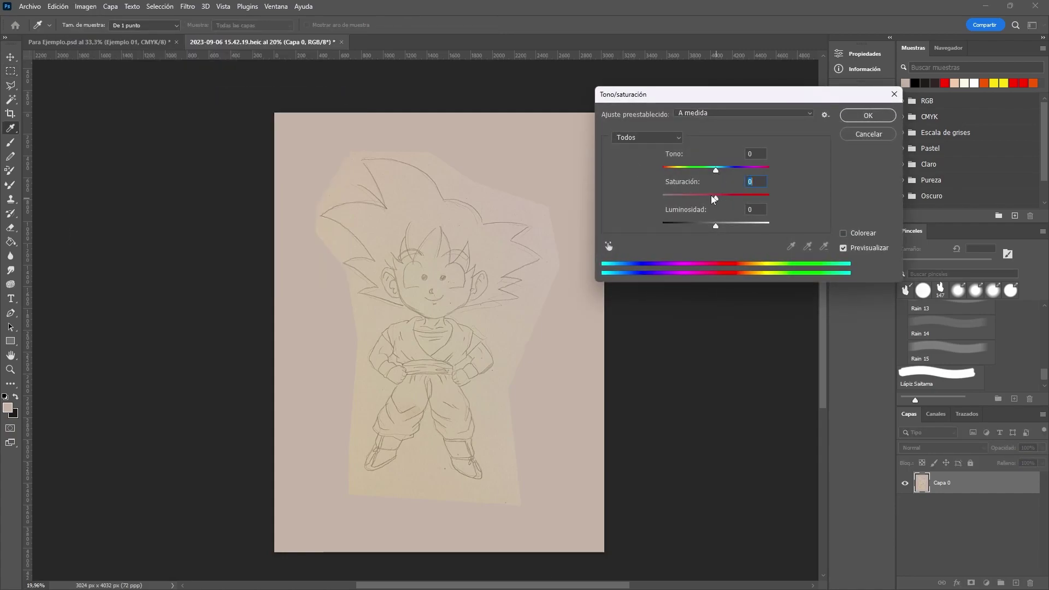
pyautogui.moveTo(715, 202); pyautogui.dragTo(612, 204)
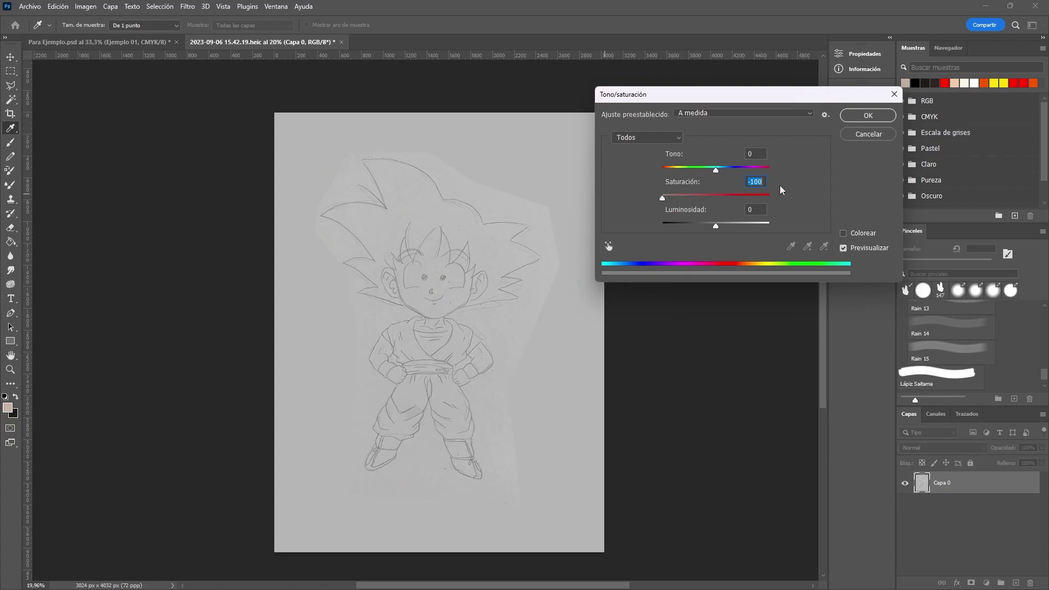
pyautogui.press('Return')
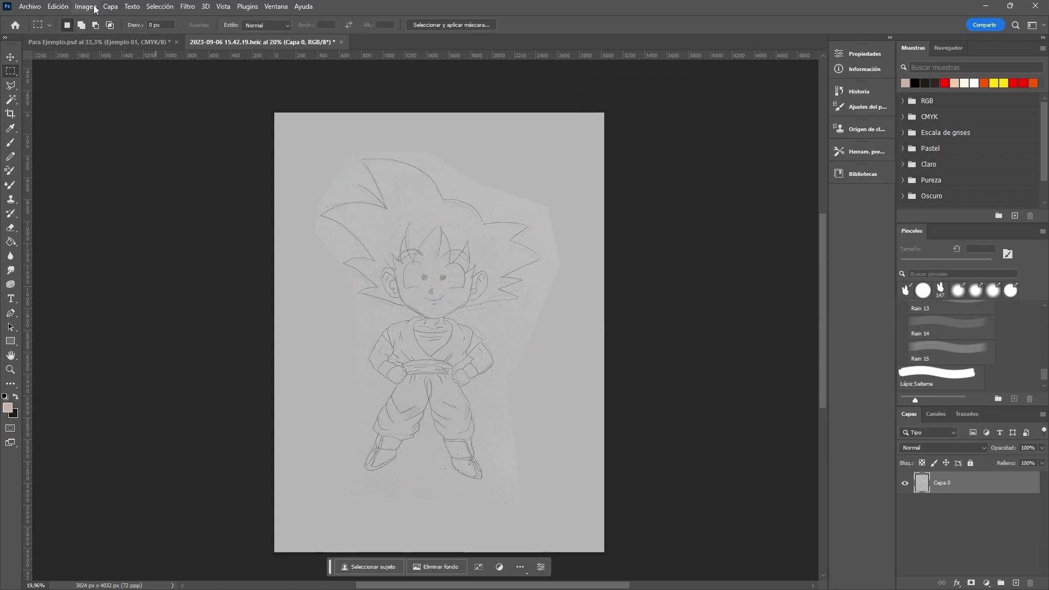
# Reopen Hue/Saturation with Ctrl+U and cancel it without changes
pyautogui.click(86, 6)
pyautogui.moveTo(143, 36)
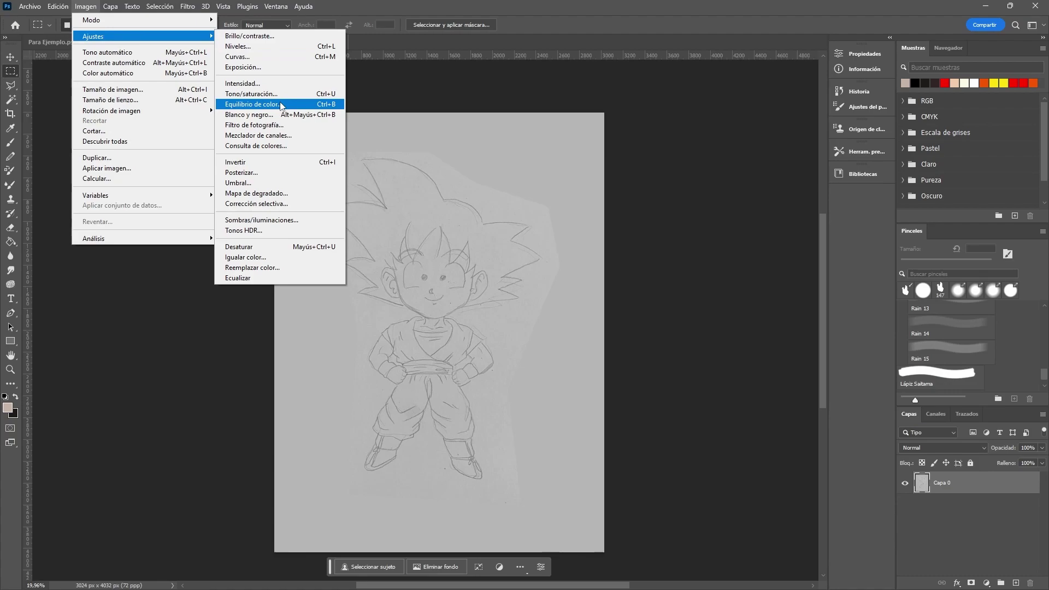
pyautogui.click(637, 5)
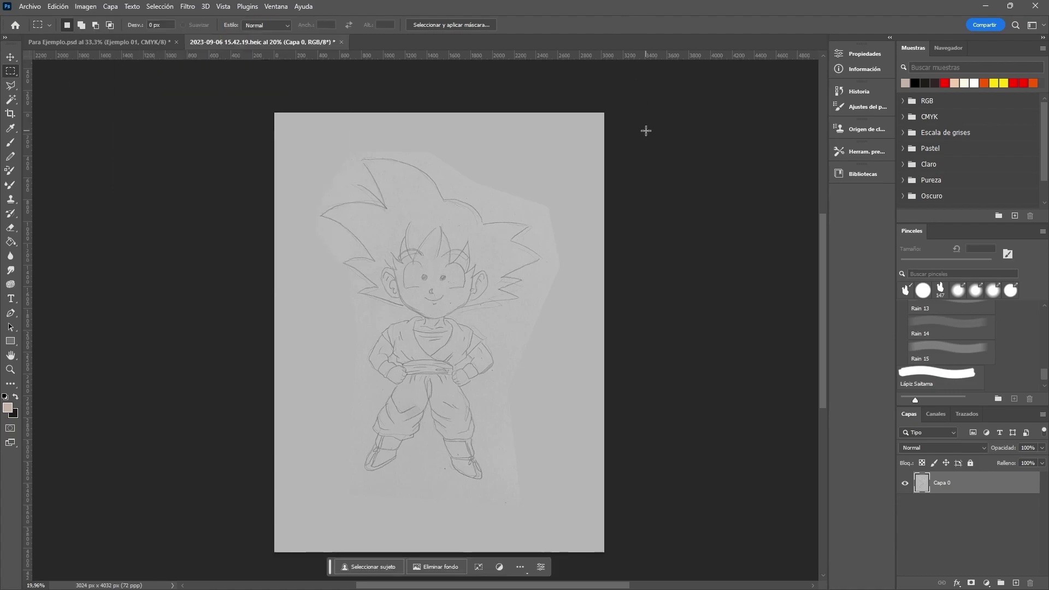
pyautogui.hotkey('ctrl', 'u')
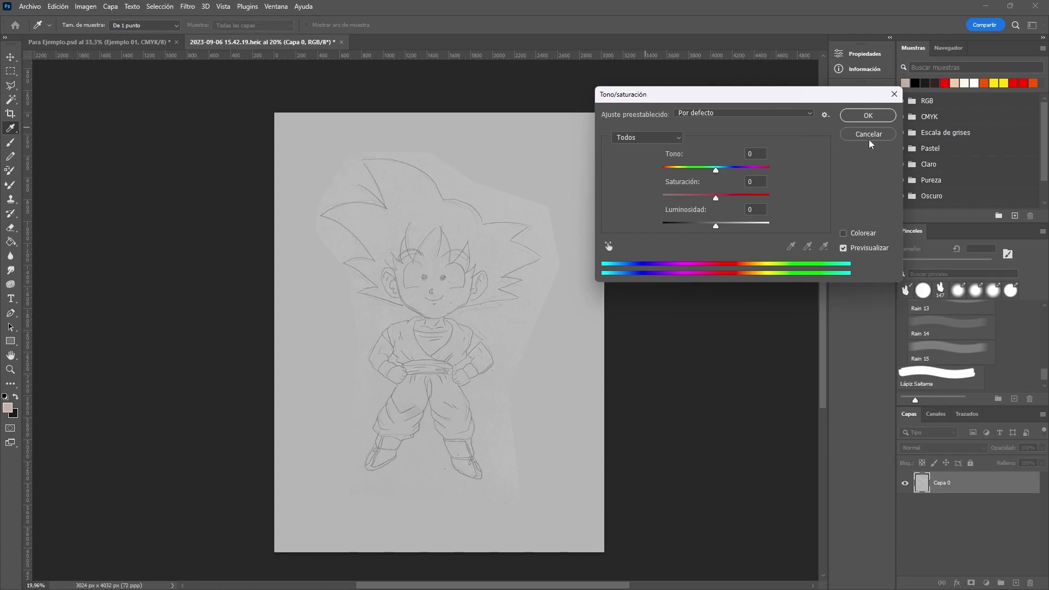
pyautogui.click(870, 141)
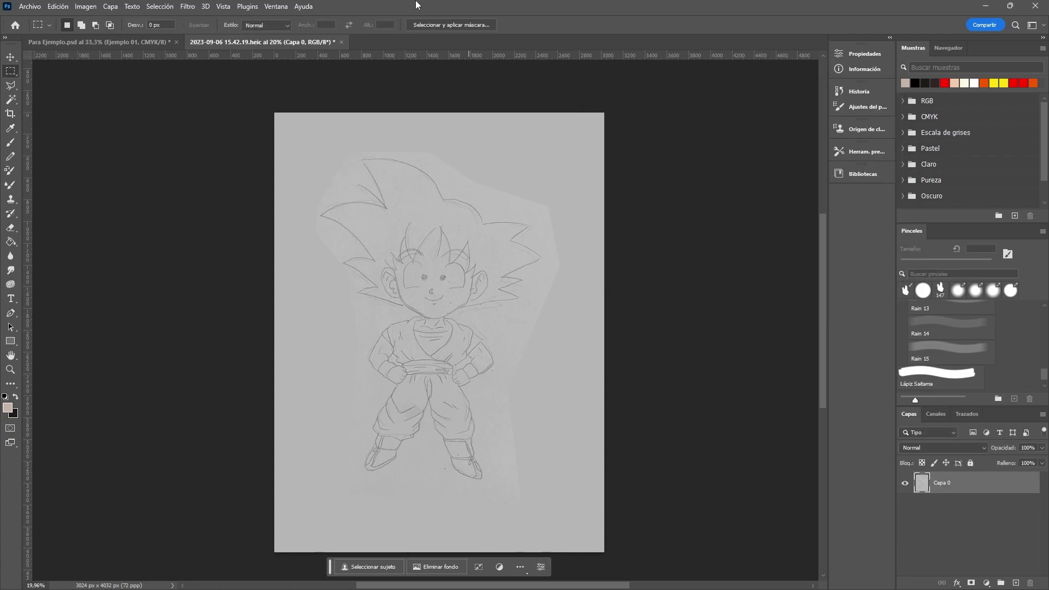
# Open Levels and set the white point by sampling the paper background
pyautogui.hotkey('ctrl', 'l')
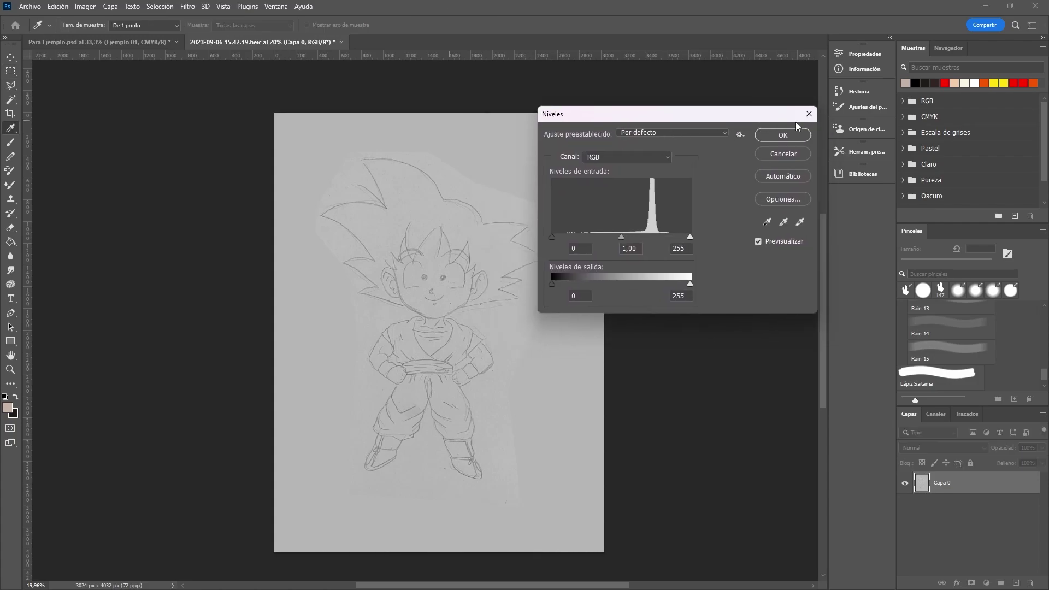
pyautogui.click(792, 133)
pyautogui.click(88, 11)
pyautogui.moveTo(94, 36)
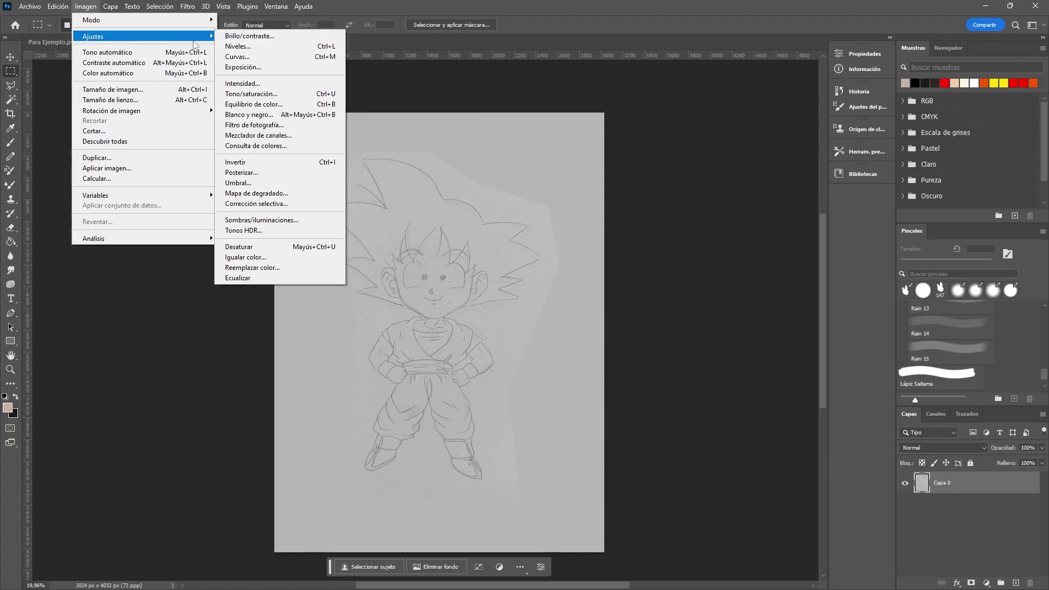
pyautogui.click(262, 47)
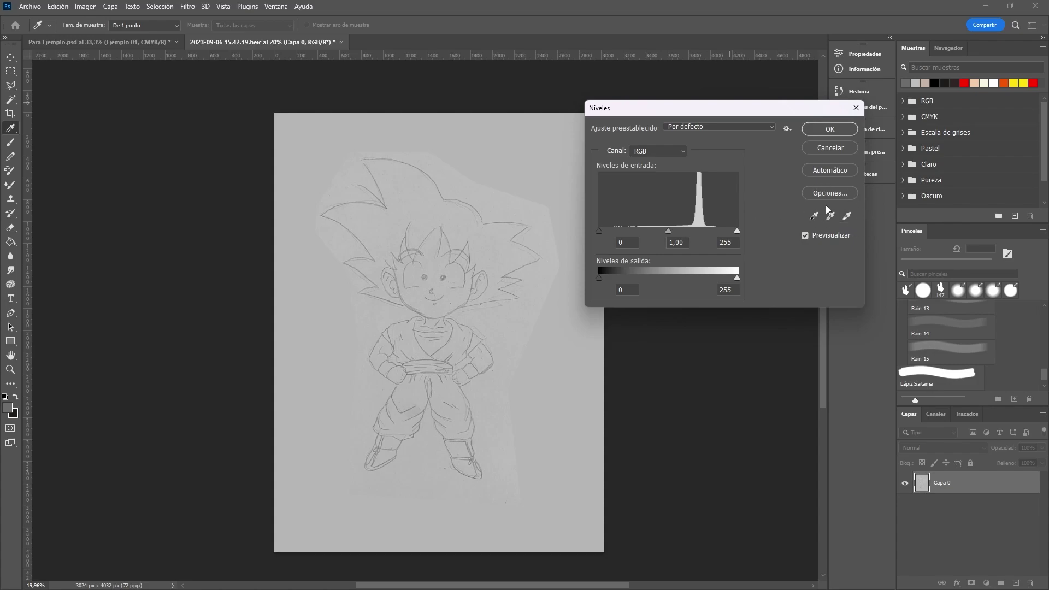
pyautogui.click(848, 215)
pyautogui.click(845, 220)
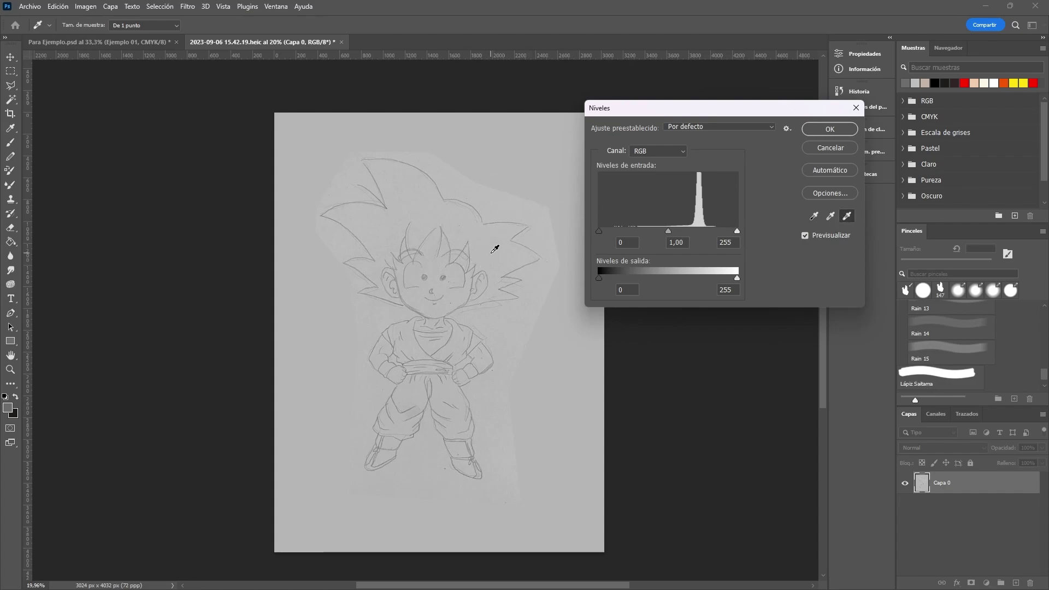
pyautogui.click(492, 253)
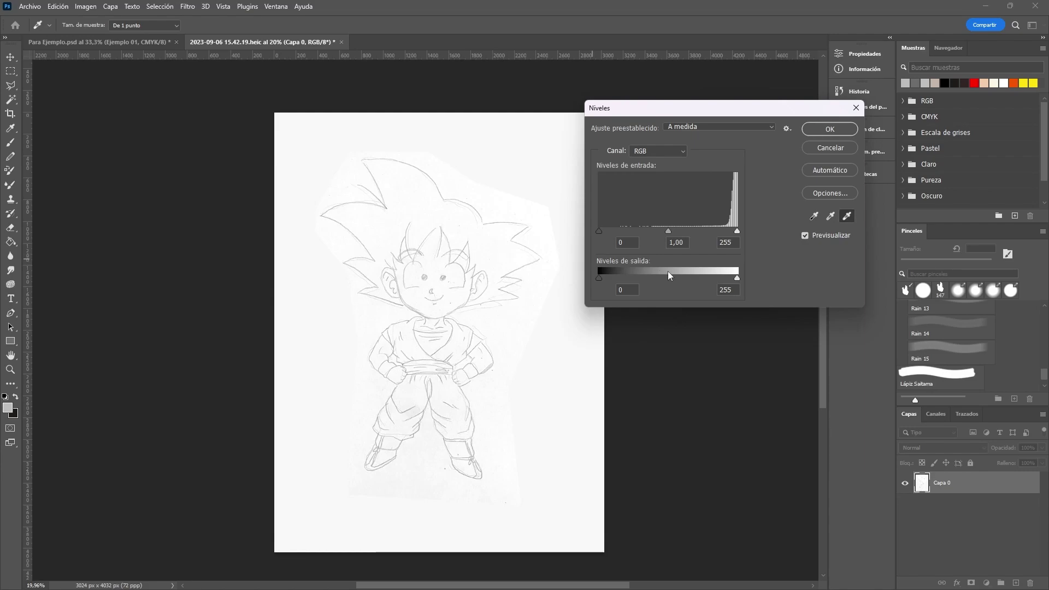
# Set the black point from a pencil line and apply Levels at input 0 / 9.99 / 39
pyautogui.click(814, 218)
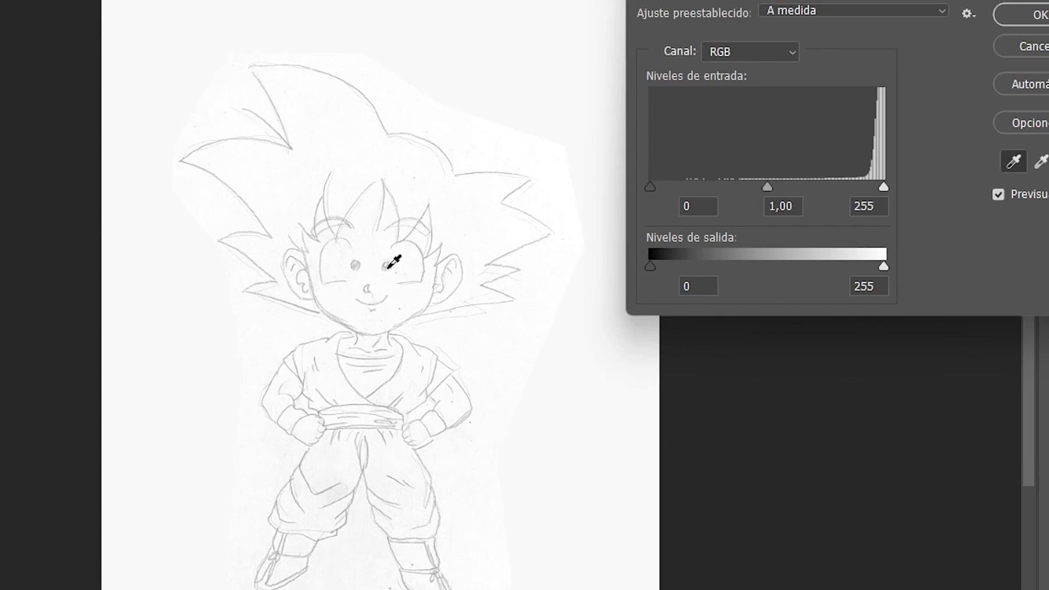
pyautogui.click(386, 266)
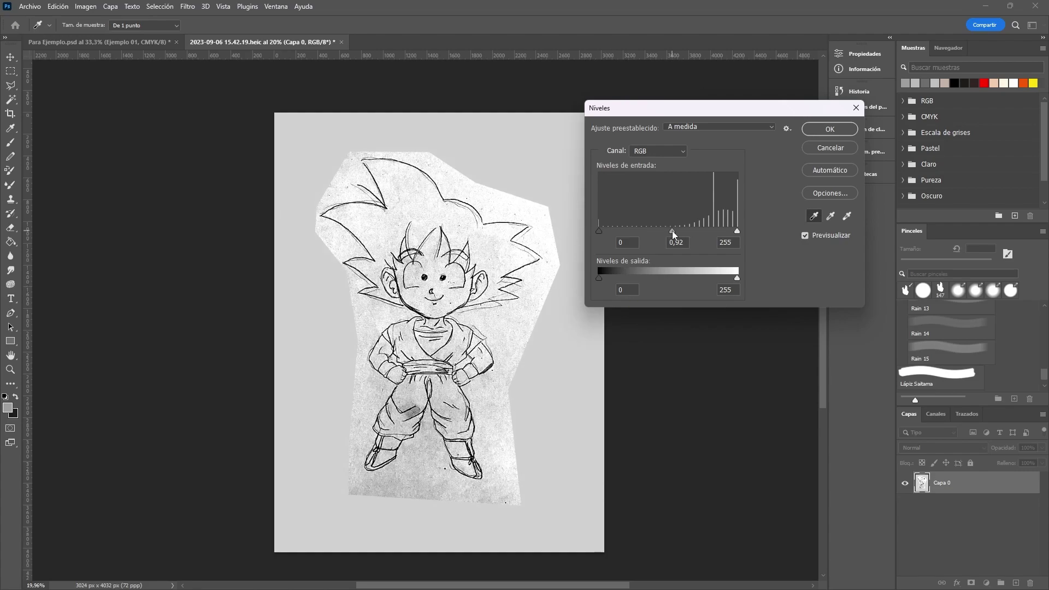
pyautogui.moveTo(668, 230); pyautogui.dragTo(582, 228)
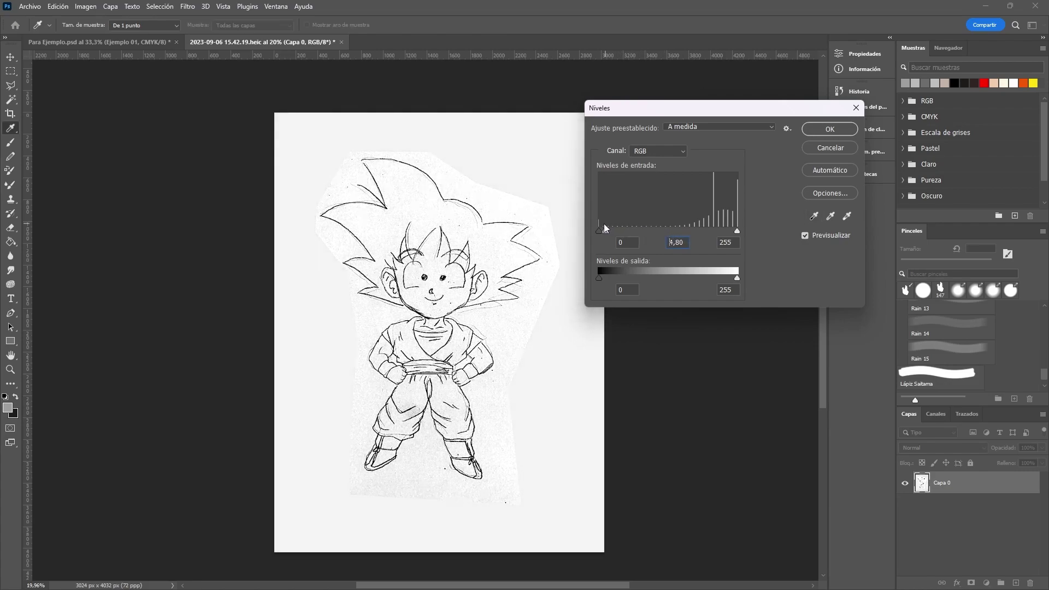
pyautogui.moveTo(737, 231); pyautogui.dragTo(621, 228)
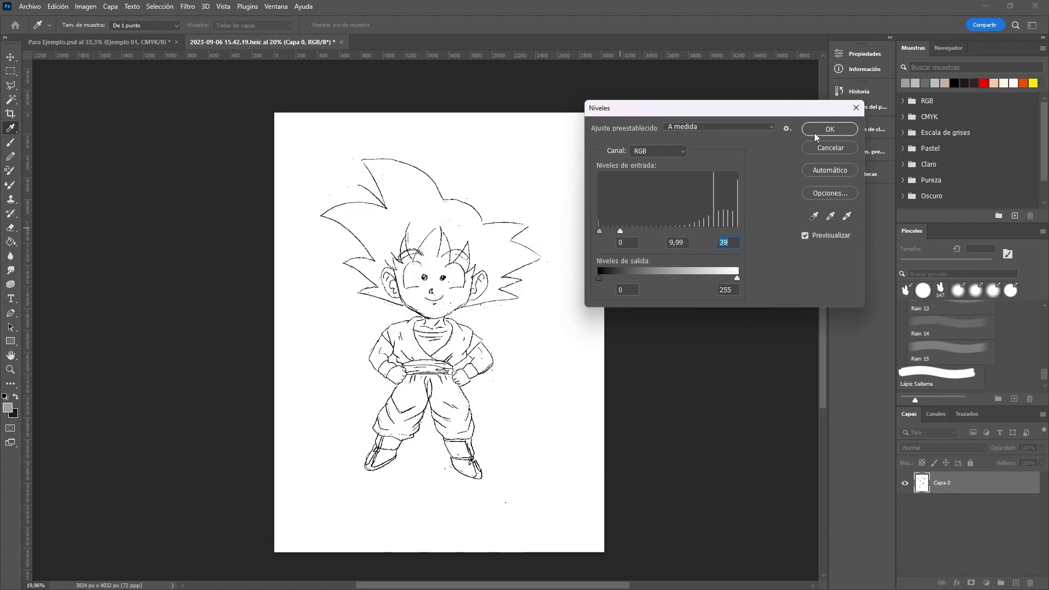
pyautogui.click(829, 129)
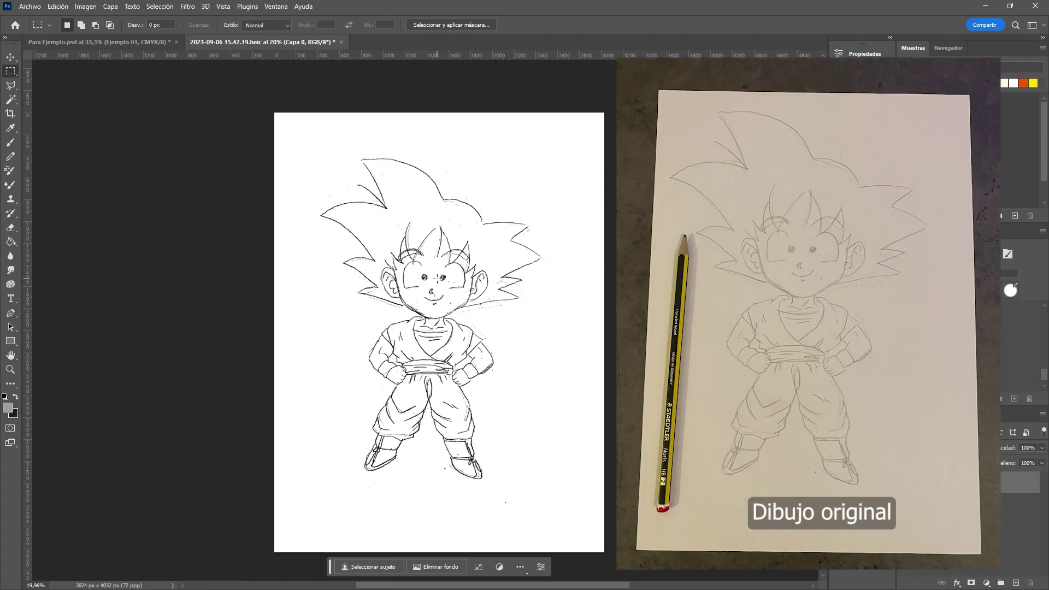
# Add empty layer Capa 1 above Capa 0, testing a brush stroke and undoing it
pyautogui.scroll(1, 439, 301)
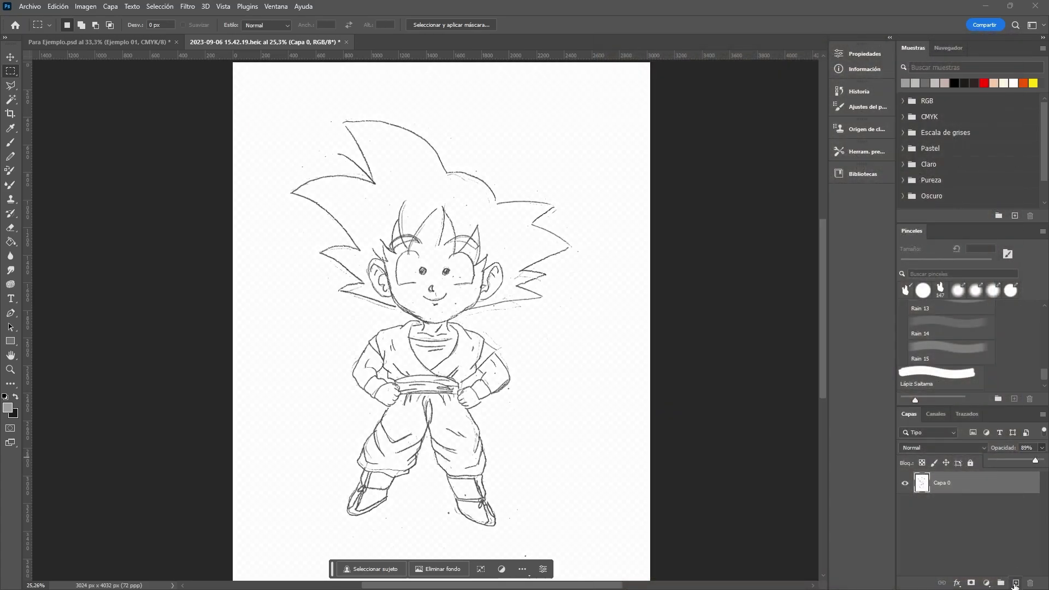
pyautogui.click(1015, 583)
pyautogui.press('b')
pyautogui.moveTo(383, 236)
pyautogui.mouseDown()
pyautogui.moveTo(454, 240)
pyautogui.moveTo(406, 263)
pyautogui.moveTo(445, 310)
pyautogui.mouseUp()
pyautogui.hotkey('ctrl', 'z')
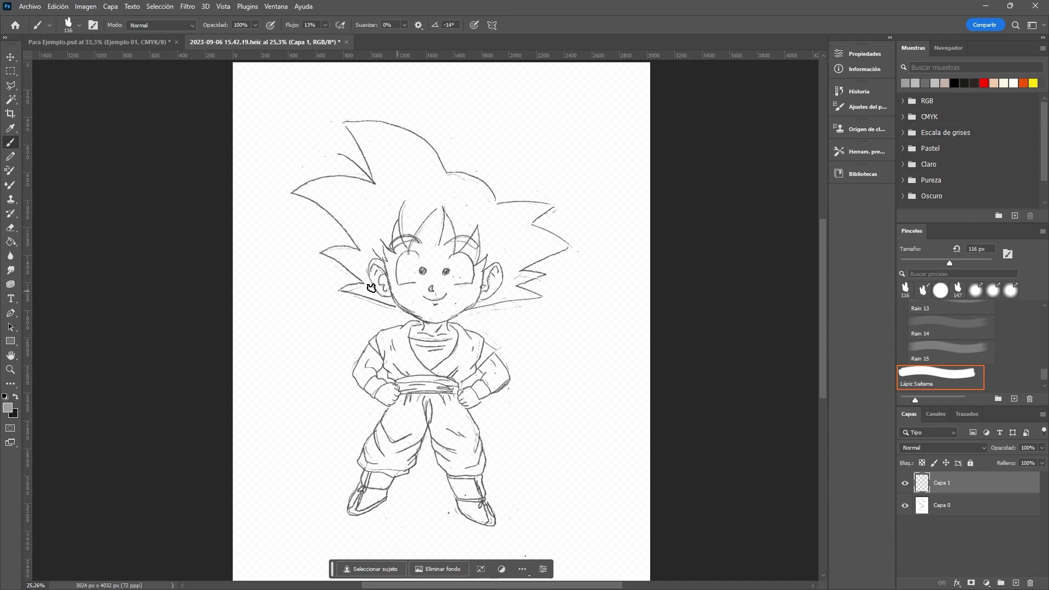